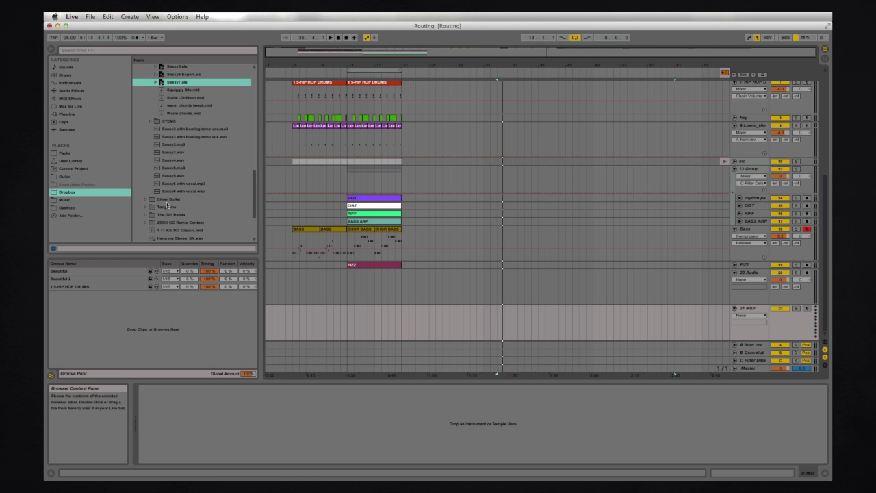
Expand Sassy7.als in the browser's Dropbox place and scroll its track list to find Disco shot
scroll(168, 202, "up", 3)
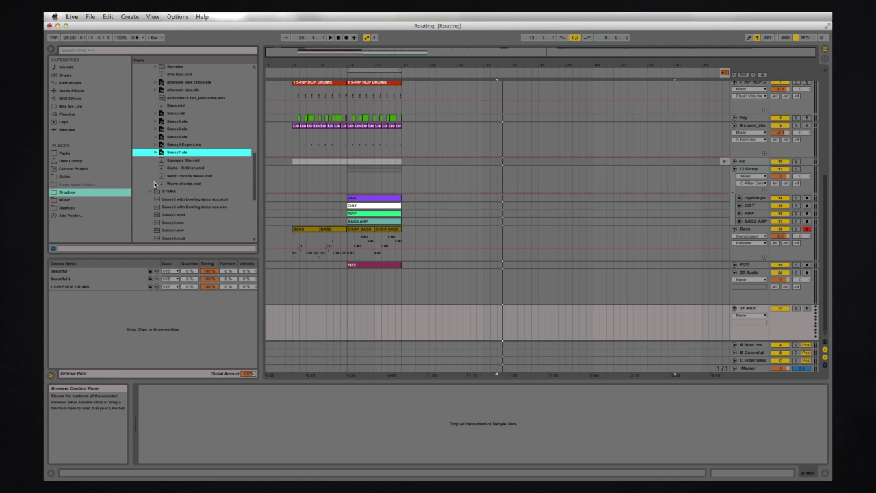
key("Right")
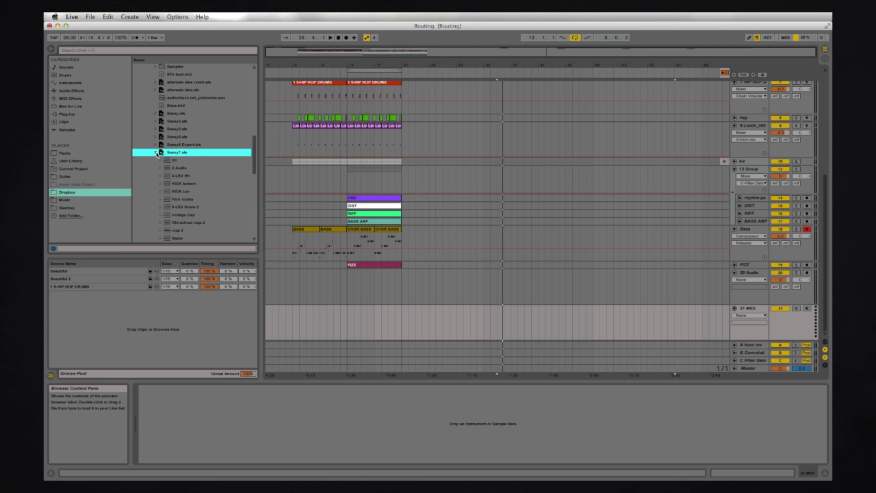
left_click(157, 153)
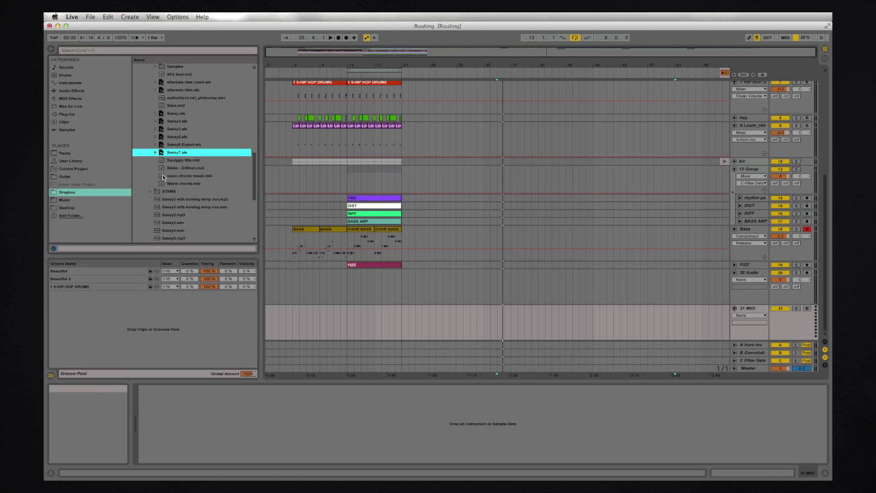
key("Right")
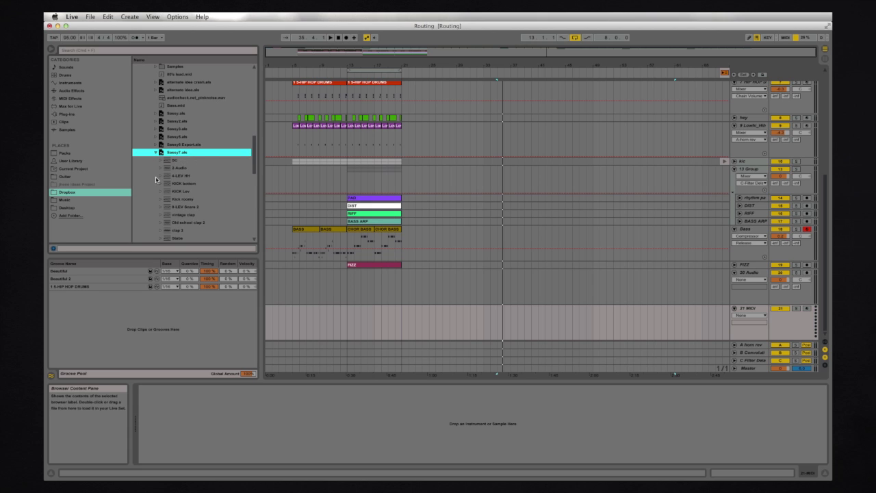
scroll(156, 180, "down", 5)
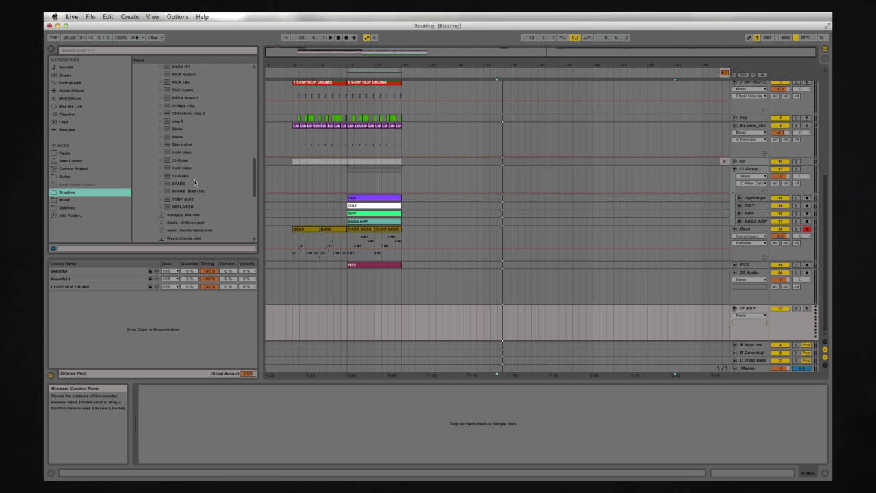
scroll(194, 182, "up", 1)
Load Disco shot into the arrangement, select its clips and unfold the track to show waveforms
left_click(182, 152)
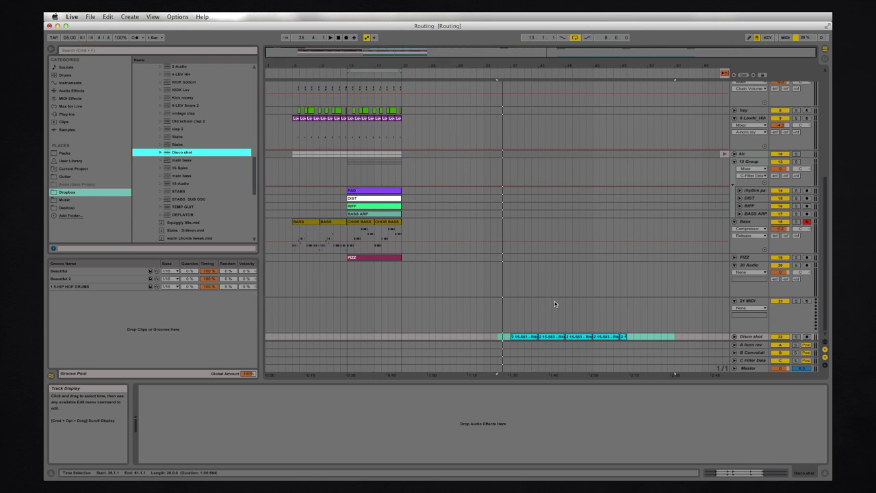
left_click(698, 335)
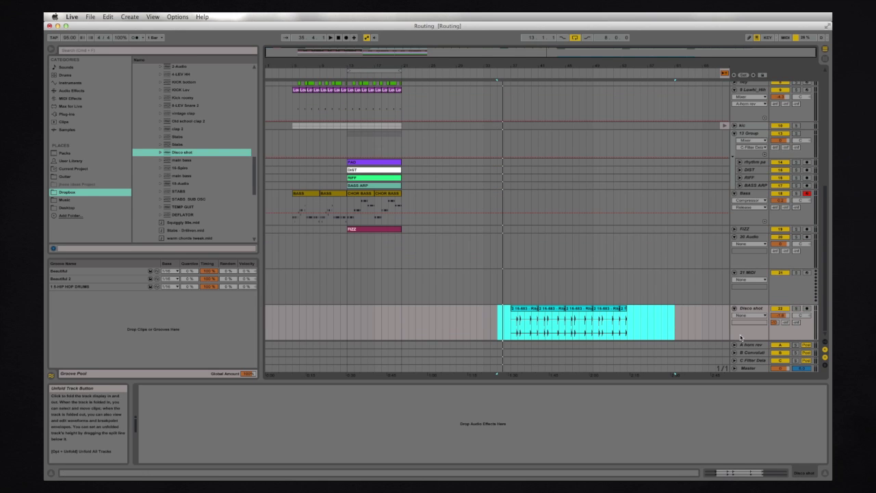
left_click(735, 336)
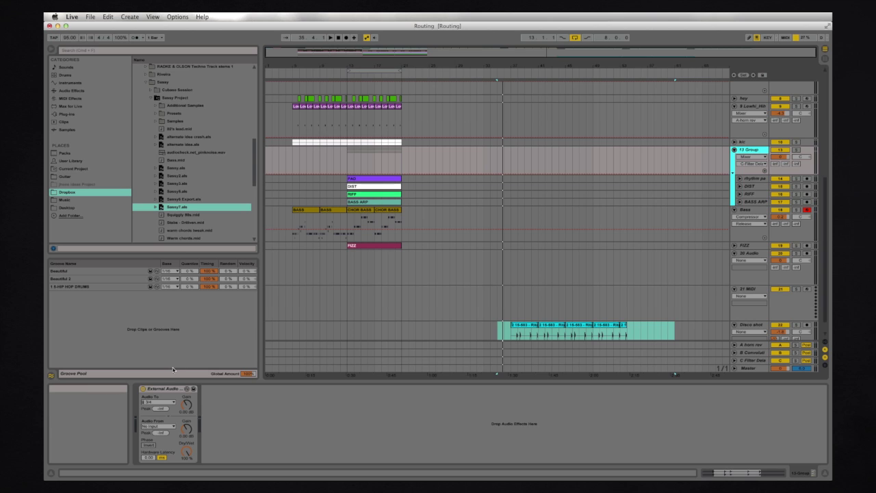
Delete the External Audio Effect from 12 Group, then show the Piano track's device chain
right_click(167, 390)
left_click(187, 435)
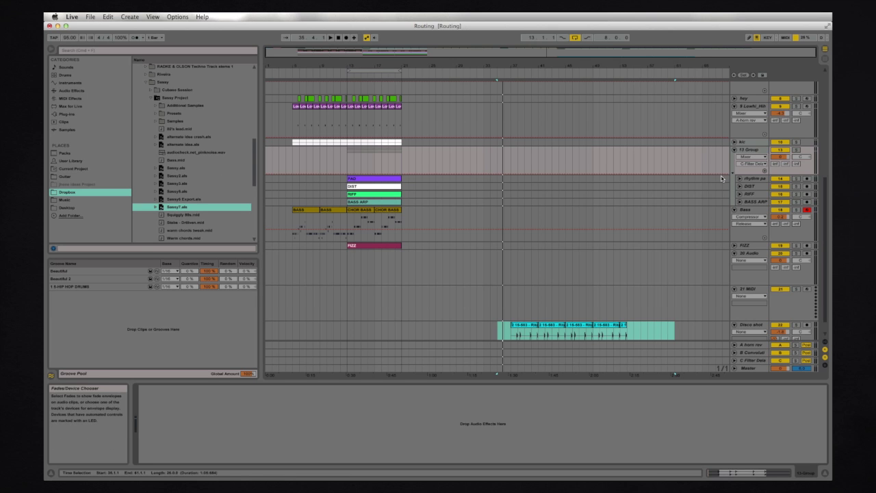
key("super+a")
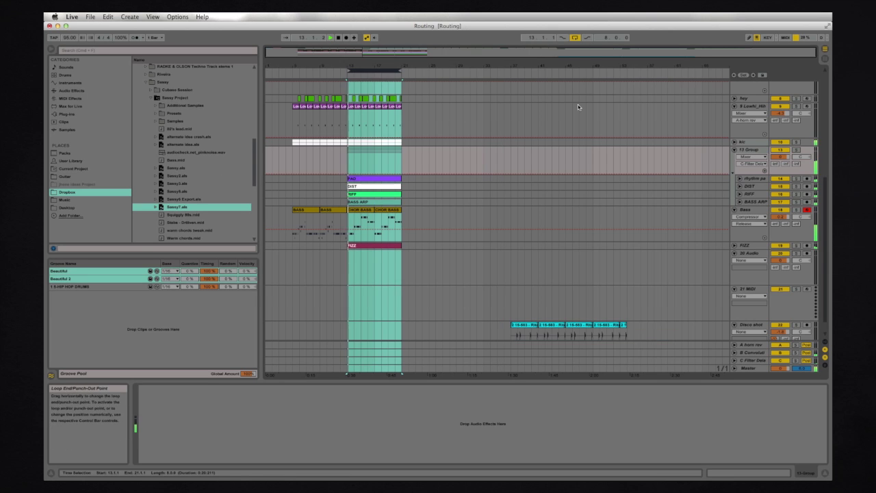
scroll(717, 122, "up", 10)
scroll(753, 120, "up", 5)
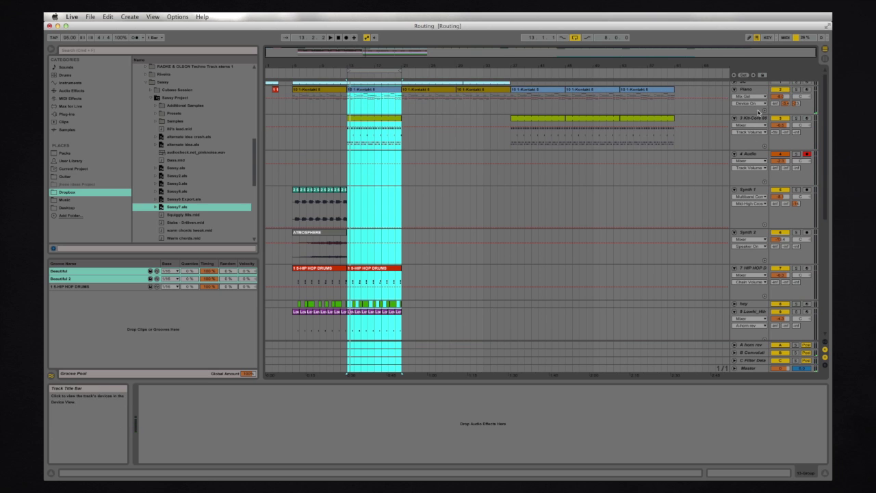
left_click(755, 96)
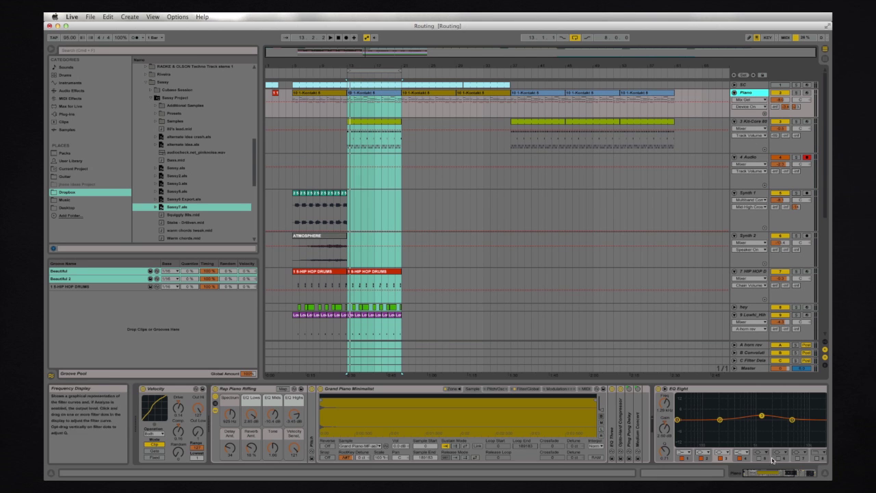
Turn on Oversampling for the Piano track's EQ Eight
scroll(500, 410, "right", 5)
left_click(506, 388)
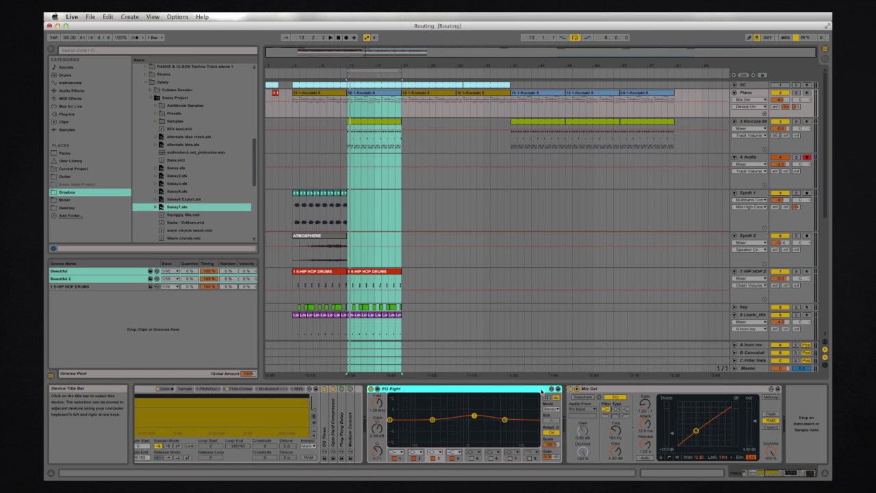
right_click(540, 388)
left_click(569, 487)
Solo Piano and play it, comparing EQ Eight oversampling off and on, leaving it enabled
key("space")
left_click(797, 92)
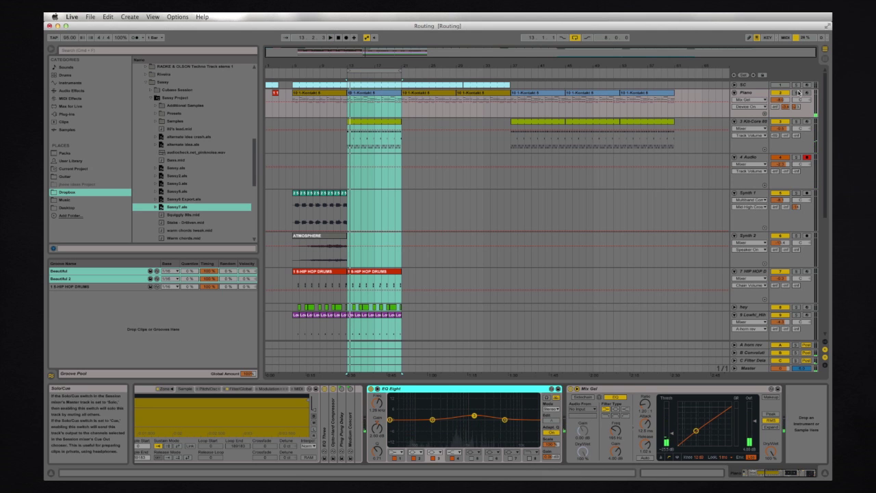
right_click(550, 394)
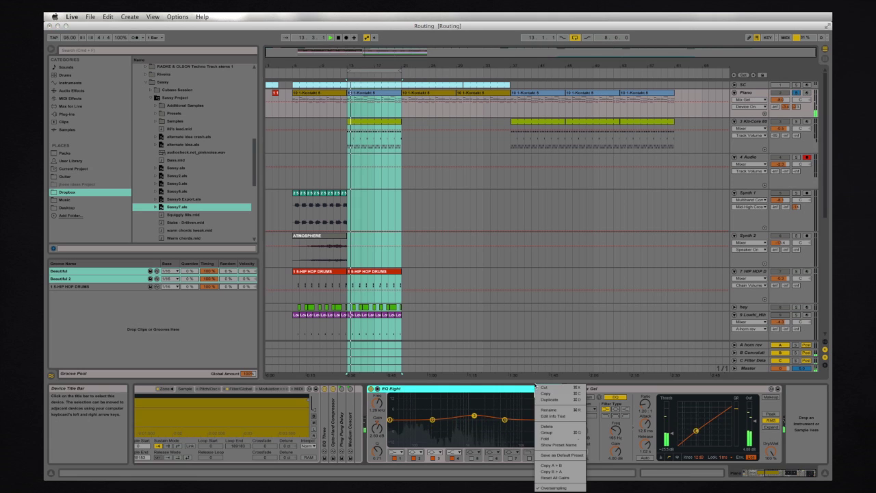
left_click(562, 485)
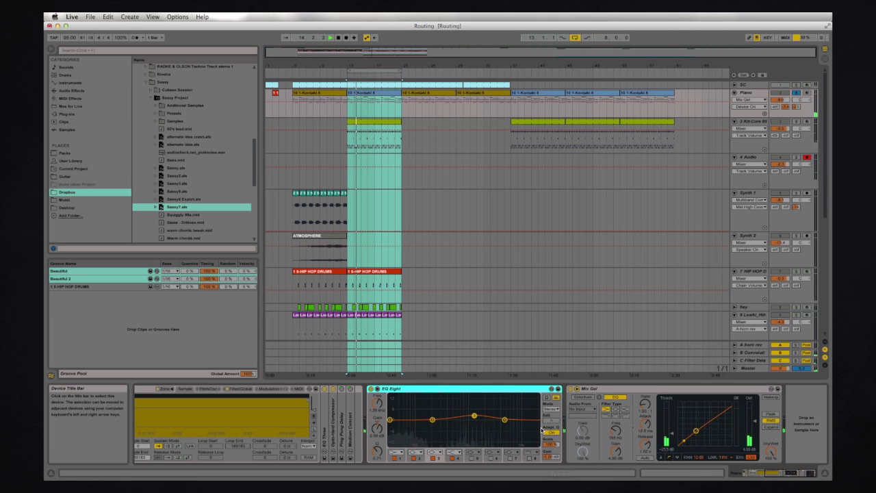
right_click(537, 391)
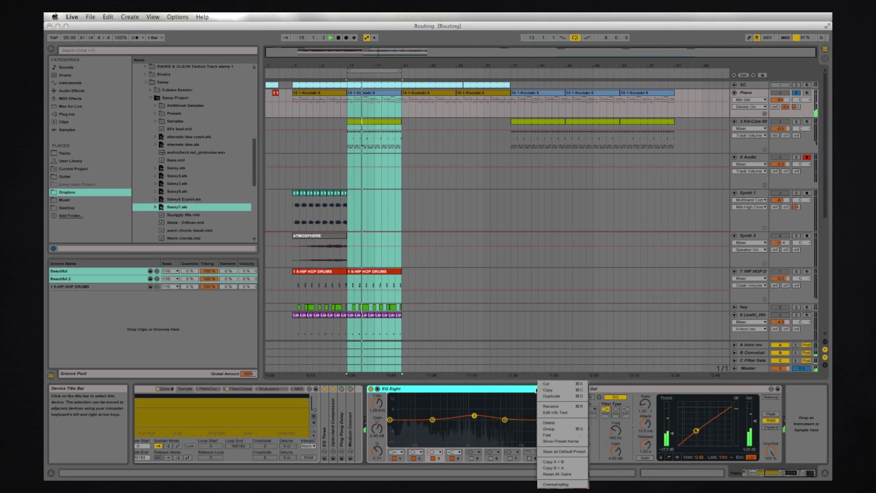
left_click(561, 483)
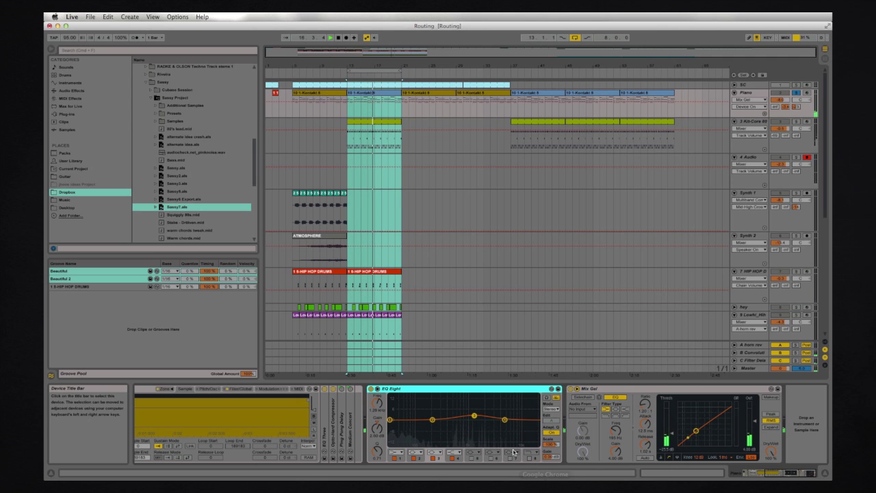
key("space")
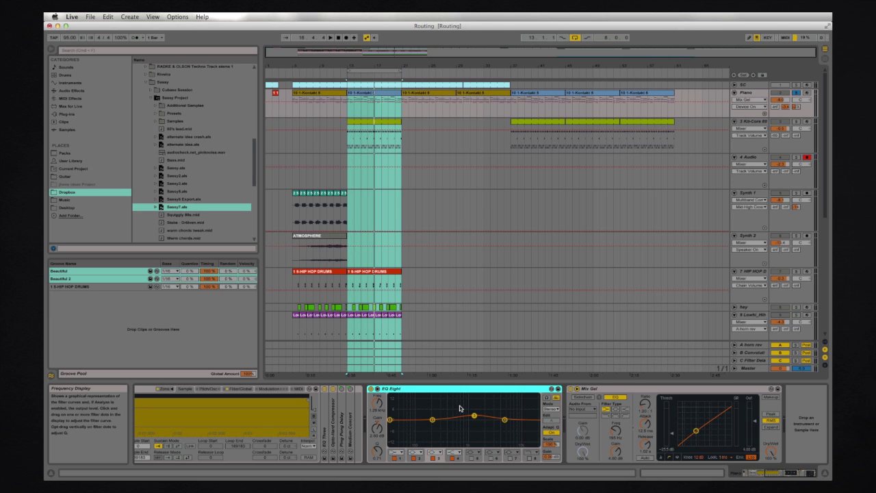
right_click(496, 389)
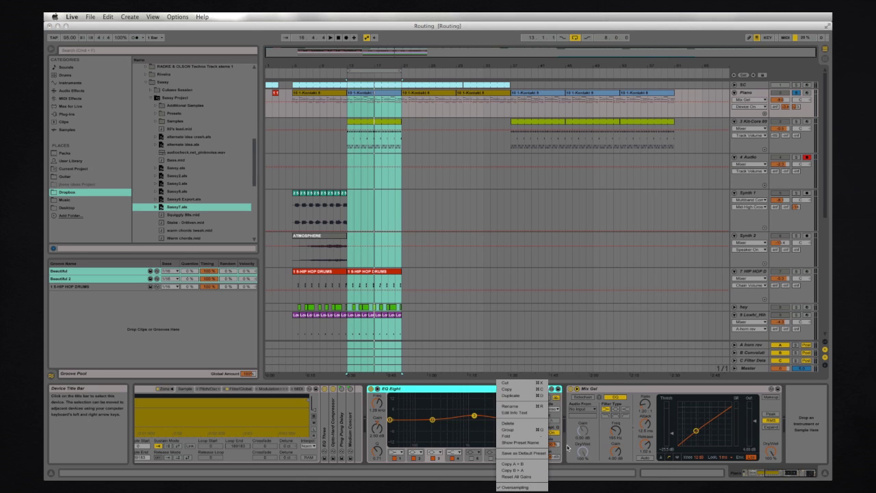
left_click(568, 467)
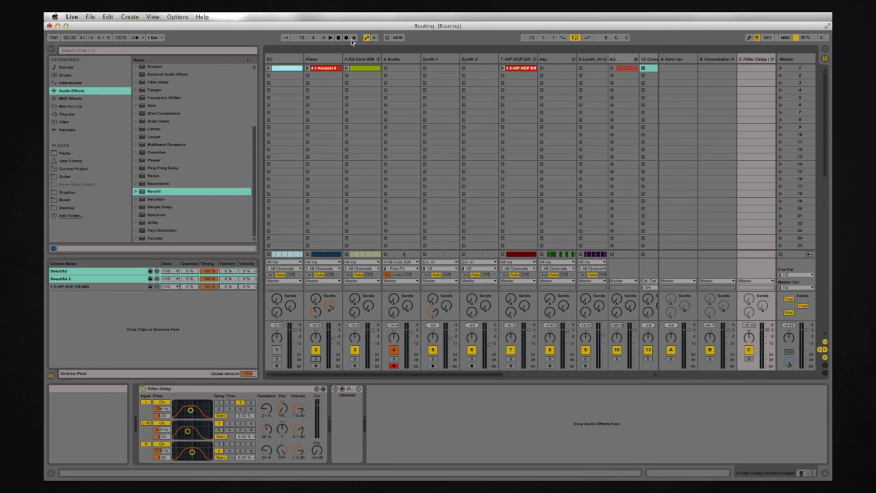
Lower the hey track's volume fader to about -18.6 dB
left_click(439, 60)
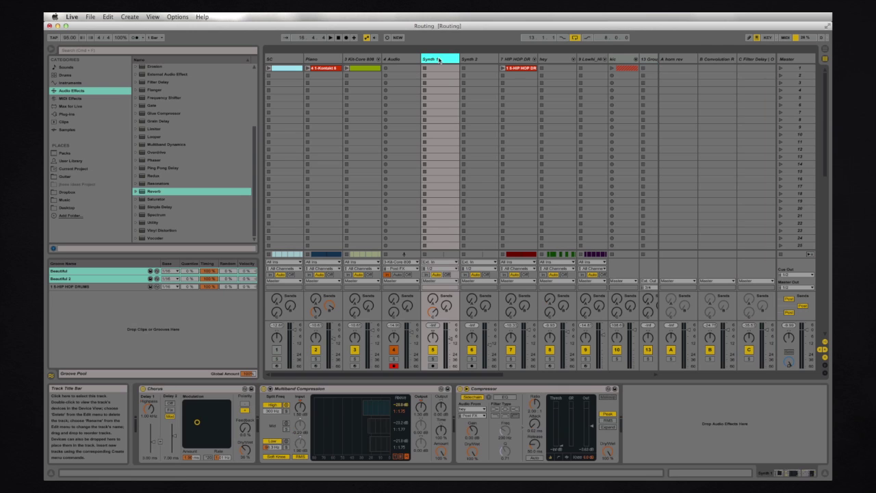
left_click(560, 59, "shift")
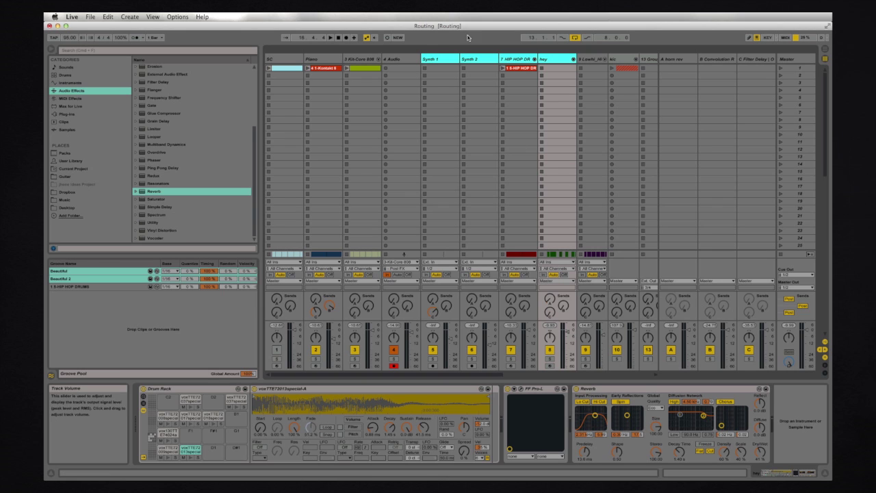
left_click_drag(570, 333, 566, 350)
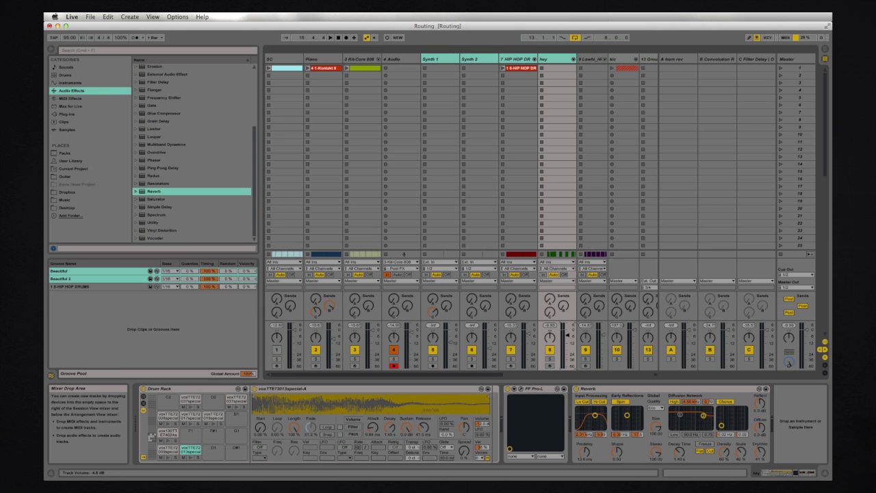
Select Synth 1 through hey and pan them to the right
left_click(515, 59)
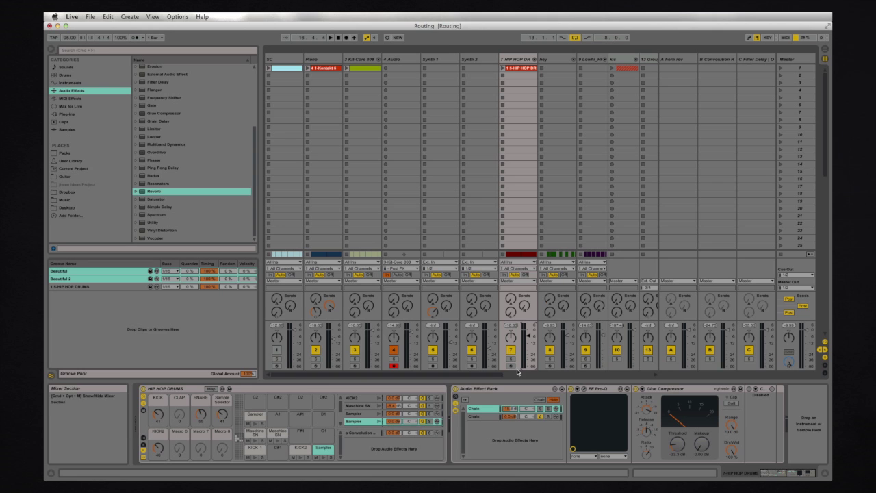
left_click(443, 59)
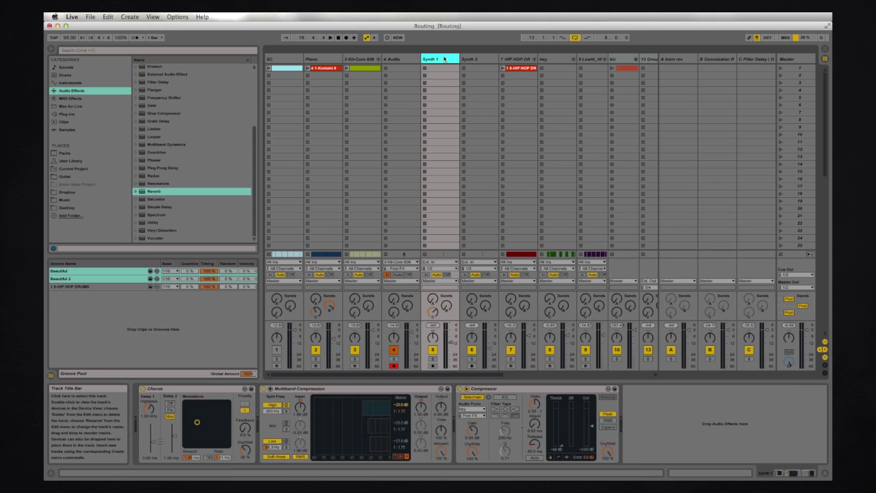
left_click(544, 59, "shift")
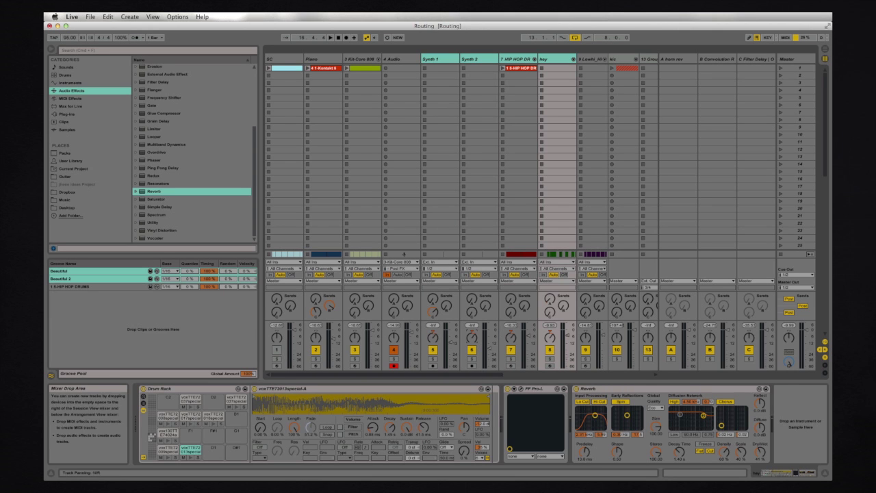
left_click_drag(549, 337, 550, 327)
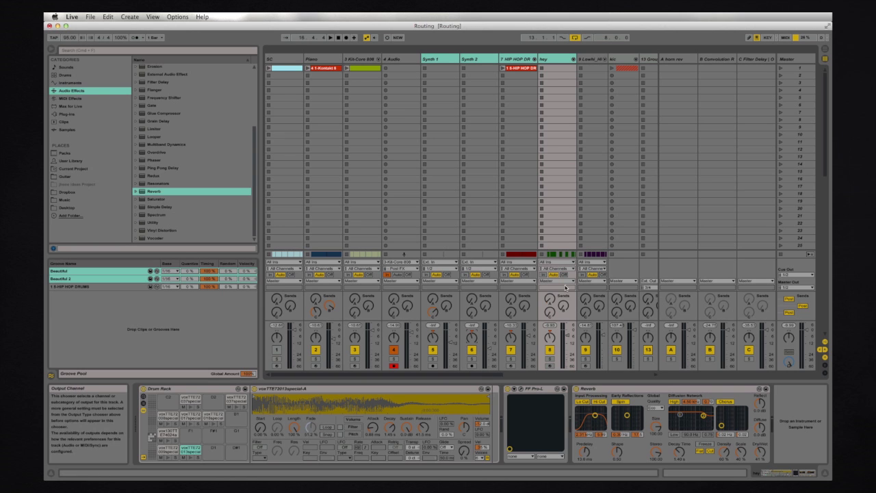
In the arrangement, play the Piano part from bar 5 and stop
key("Tab")
left_click(460, 223)
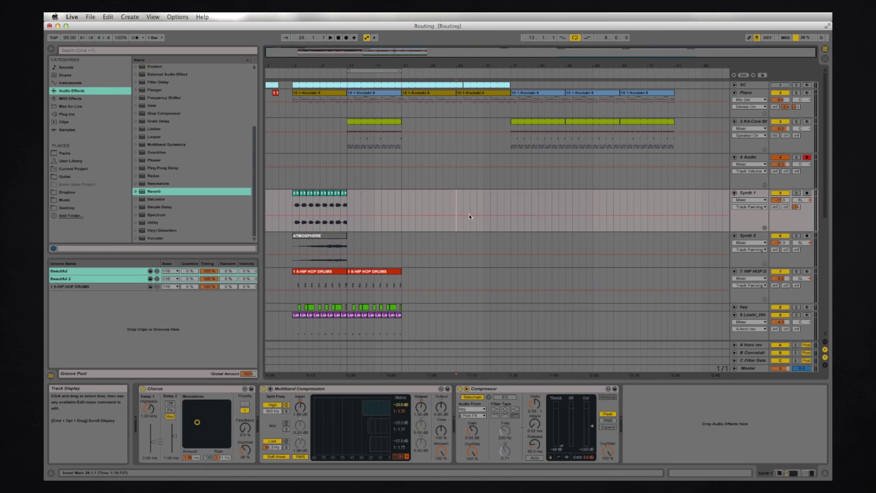
left_click(297, 72)
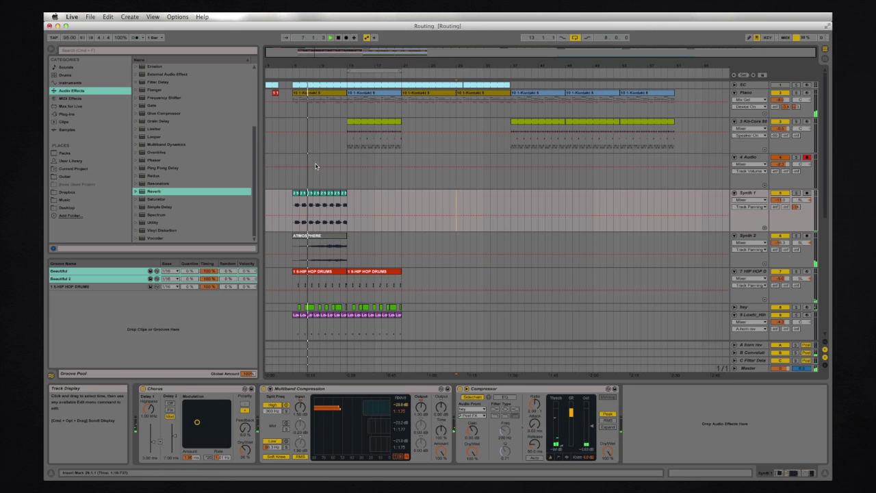
left_click(307, 97)
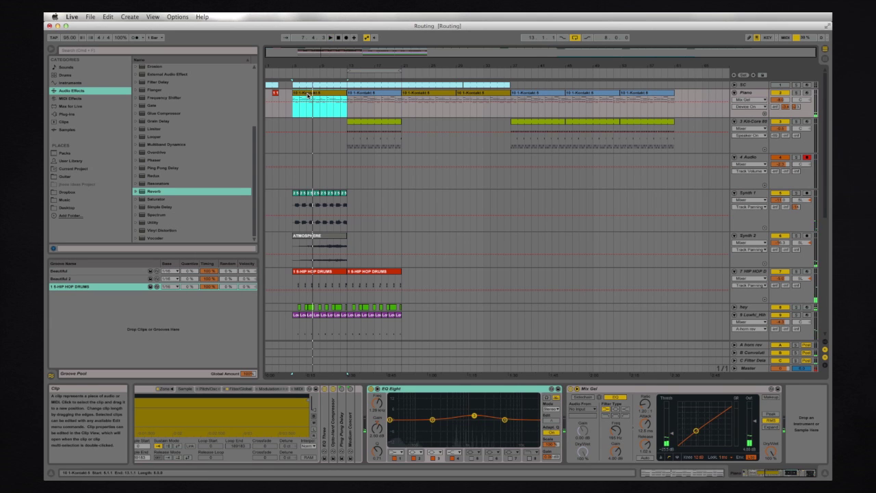
key("space")
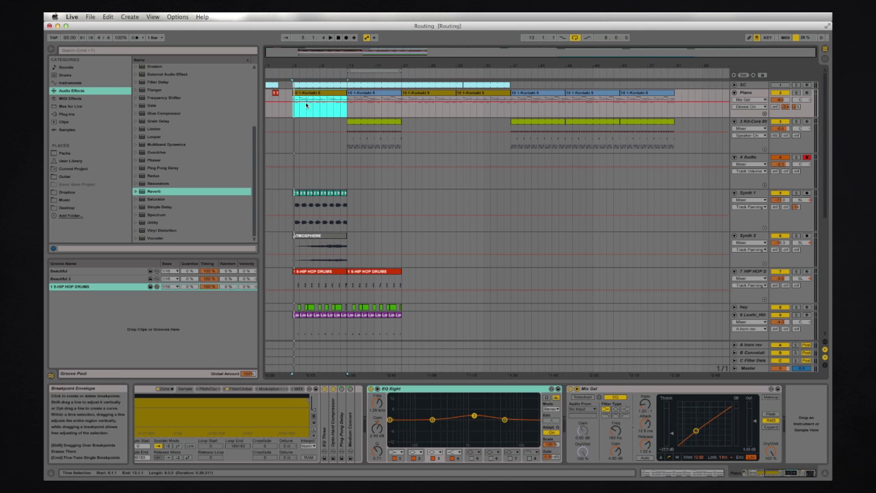
Replay from bar 7 to audition the drums, then select the green Kit-Core 808 clip
key("space")
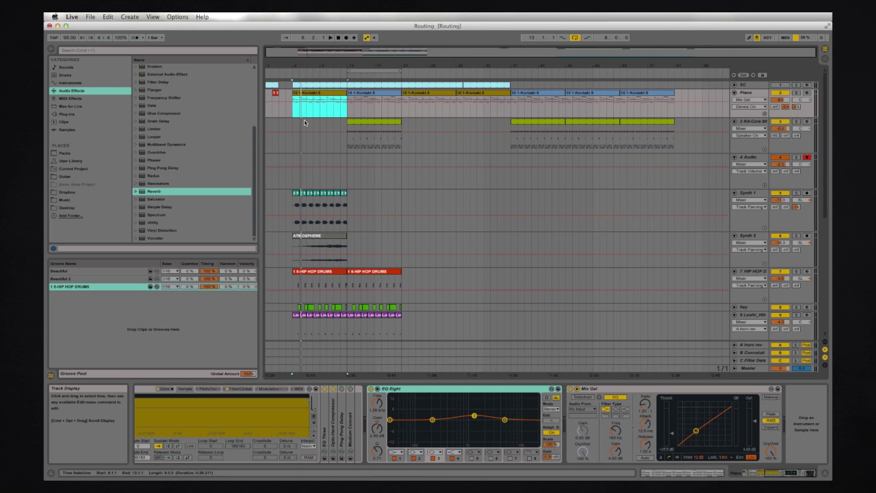
left_click(304, 108)
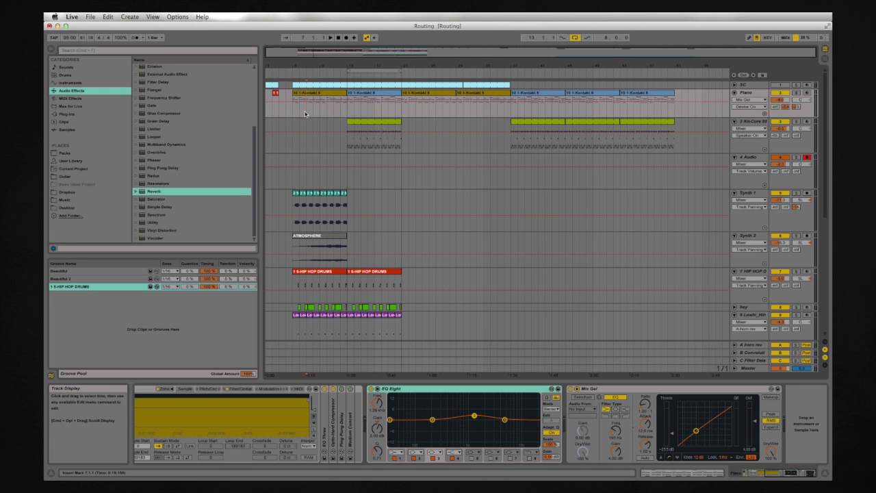
key("space")
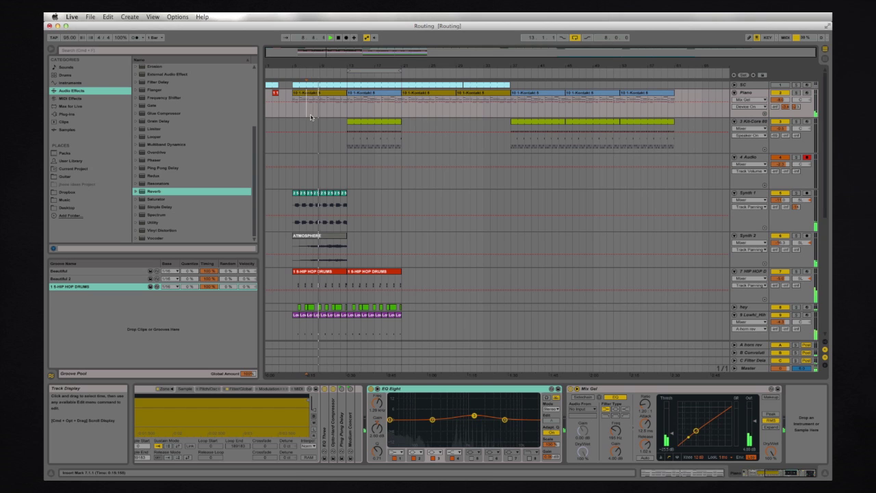
key("space")
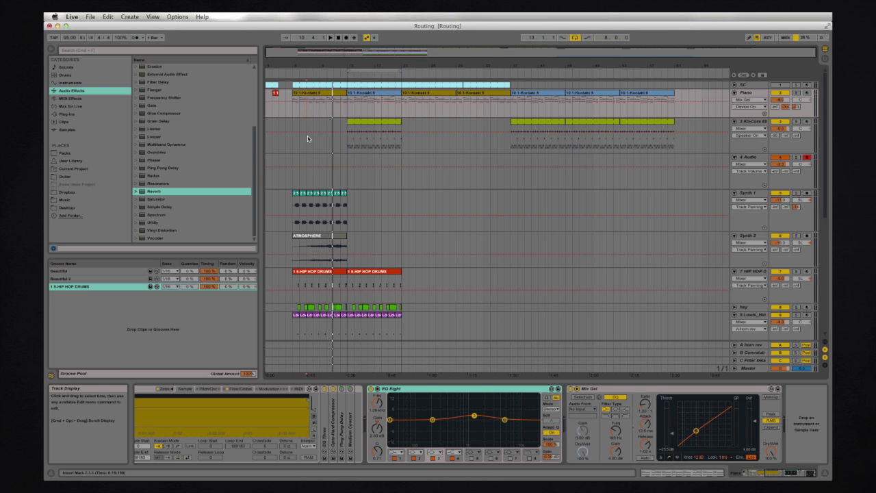
left_click(379, 121)
Copy the Piano and Omnisphere arrangement clips into scene 2 slots and select scene 2
key("Tab")
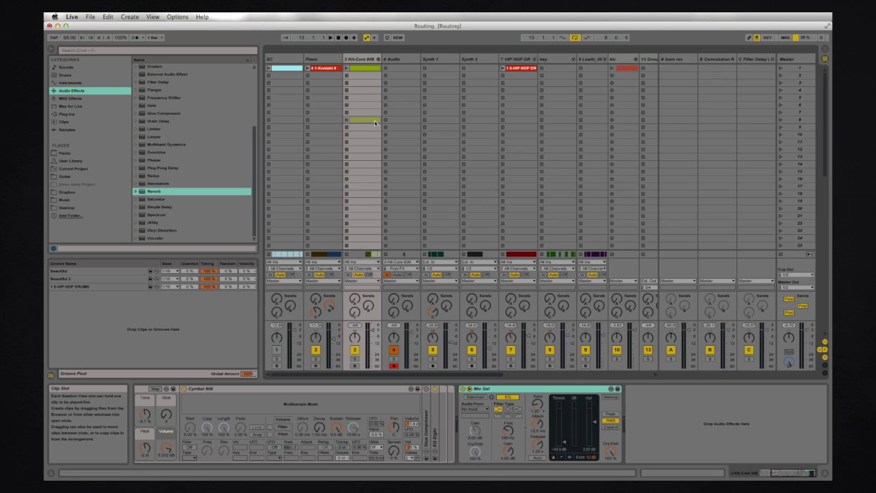
key("Tab")
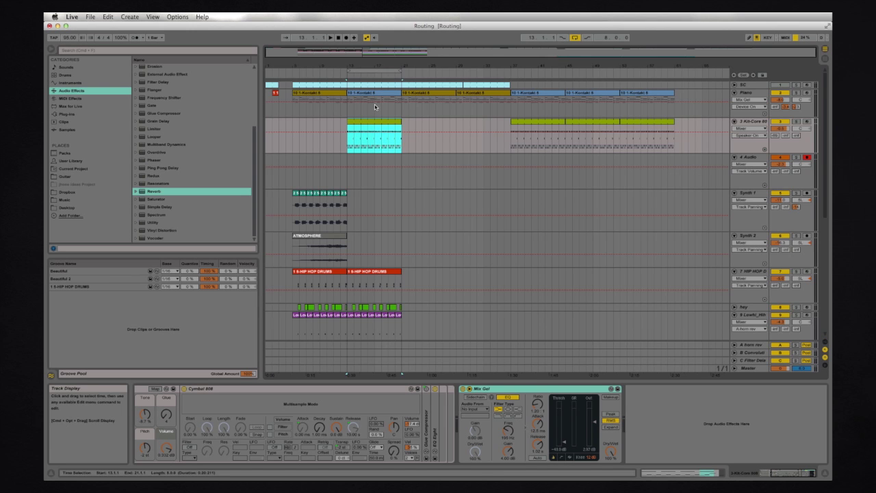
key("Tab")
key("Tab")
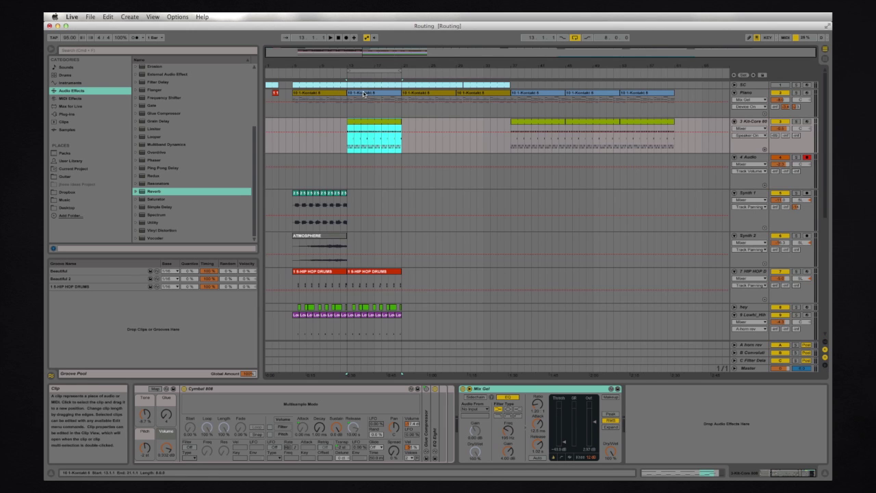
key("Tab")
left_click_drag(362, 98, 316, 80)
key("Tab")
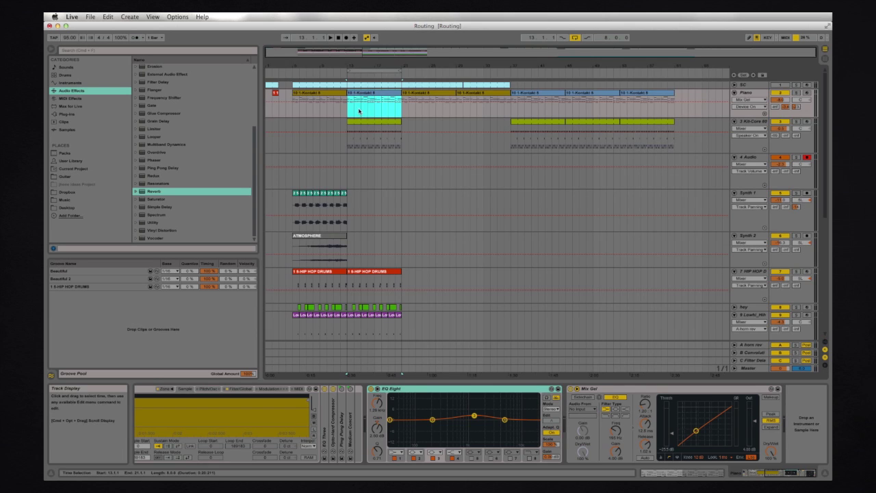
key("Tab")
left_click_drag(296, 198, 442, 76)
left_click(805, 78)
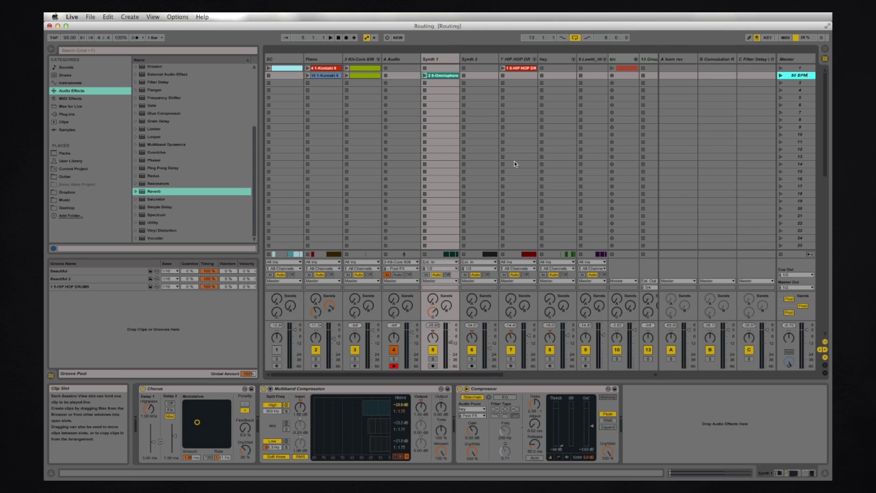
Rename scene 2 to '150 BPM' and launch it so the tempo becomes 150
left_click(780, 77)
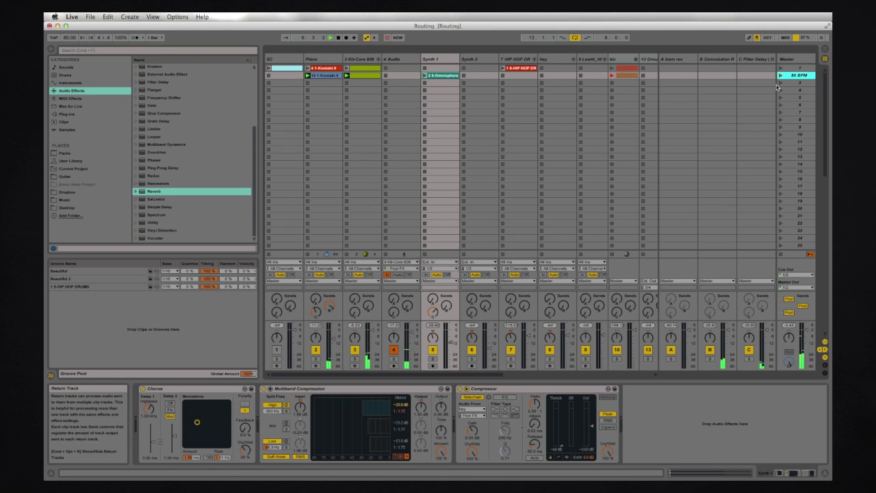
key("super+r")
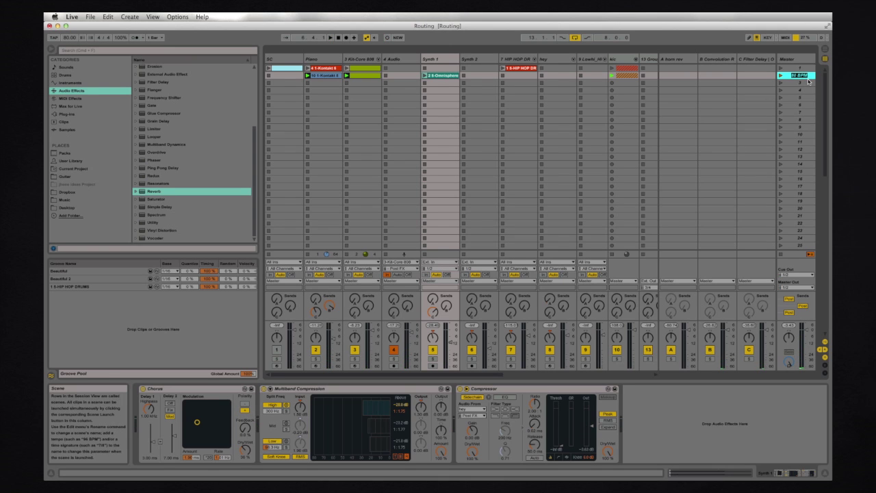
type("150")
left_click(780, 75)
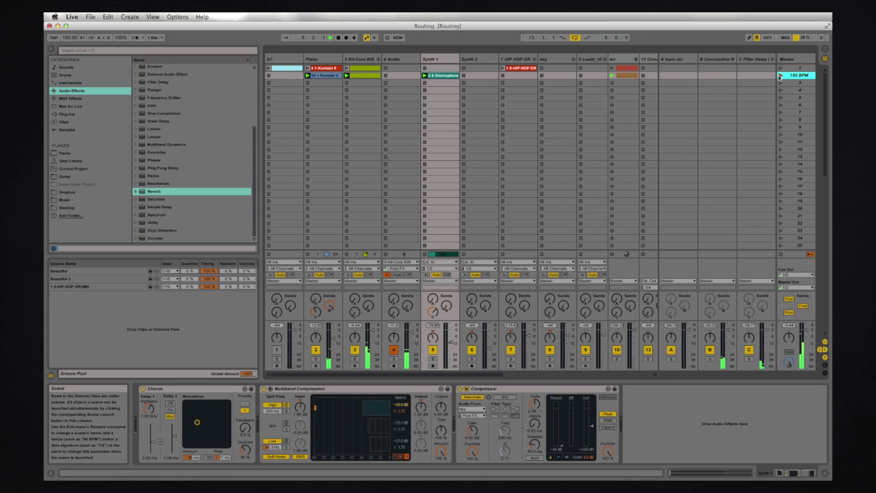